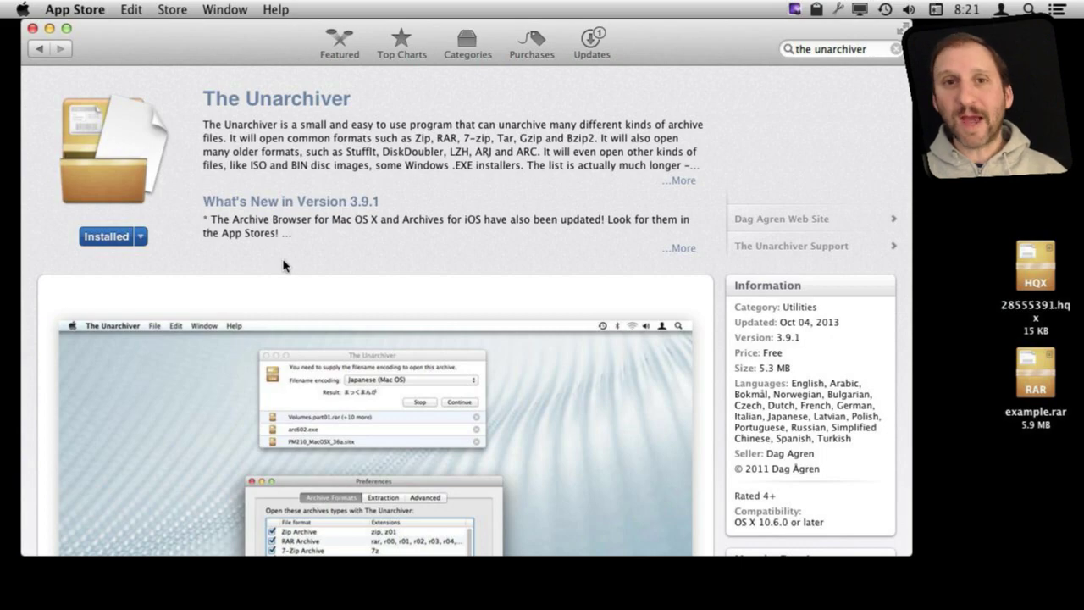
Quit the App Store once The Unarchiver is installed, returning to the desktop
{"action": "key", "text": "super+q"}
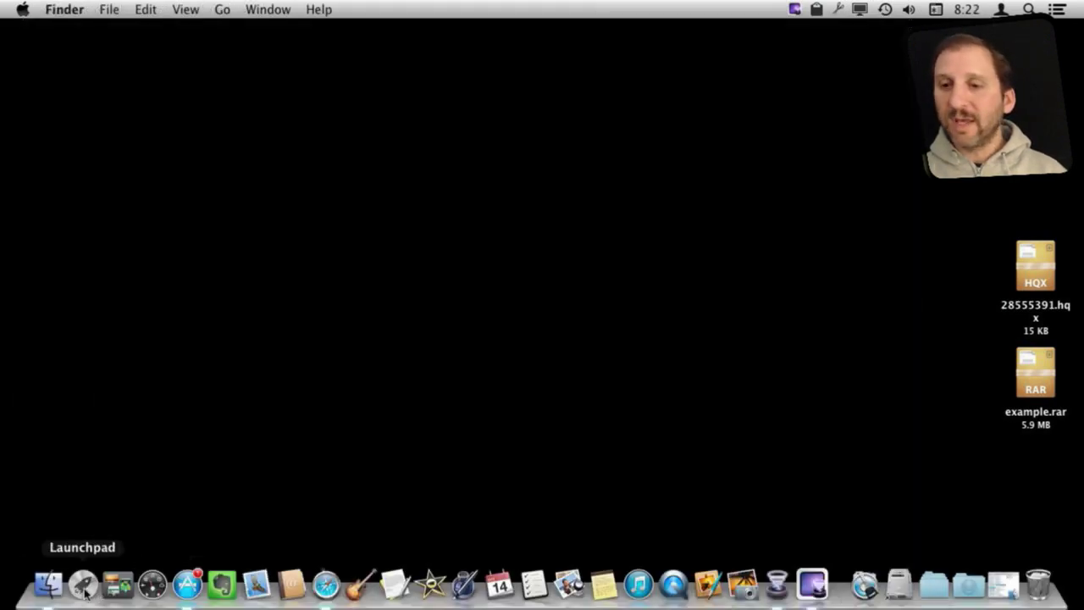
Launch The Unarchiver by searching 'unar' in Launchpad
{"action": "left_click", "coordinate": [83, 586]}
{"action": "type", "text": "un"}
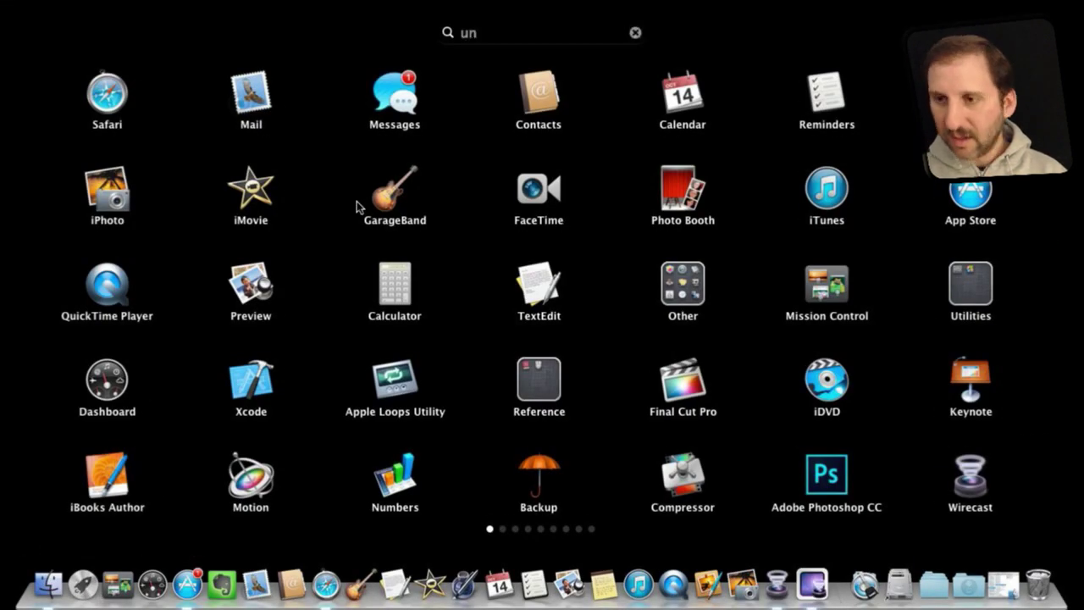
{"action": "type", "text": "ar"}
{"action": "key", "text": "Return"}
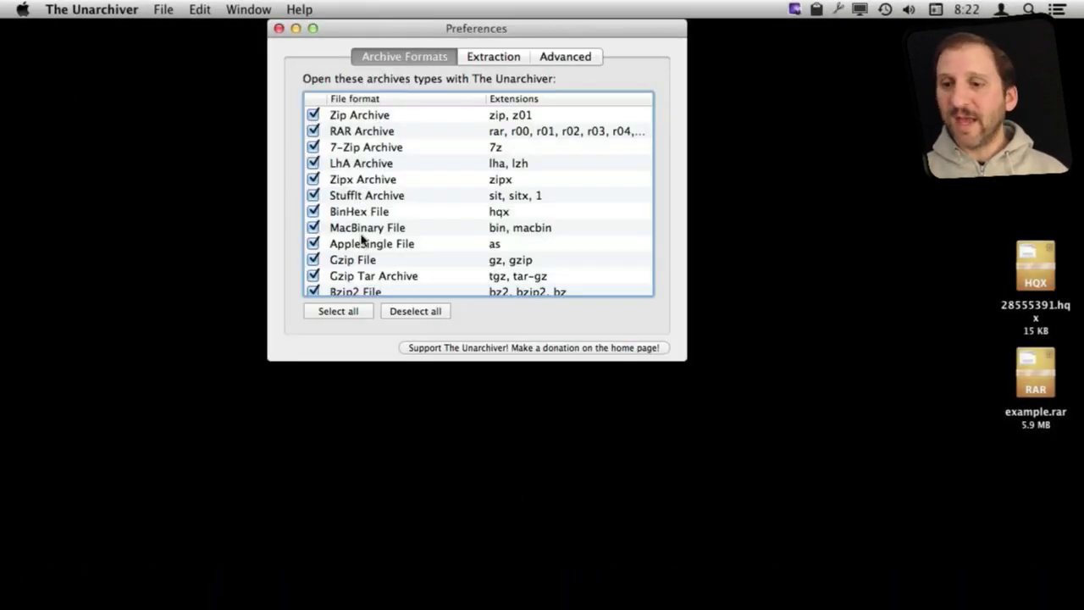
Browse the Archive Formats list, checking RAR Archive and StuffIt Archive remain enabled
{"action": "scroll", "coordinate": [348, 272], "scroll_direction": "down", "scroll_amount": 3}
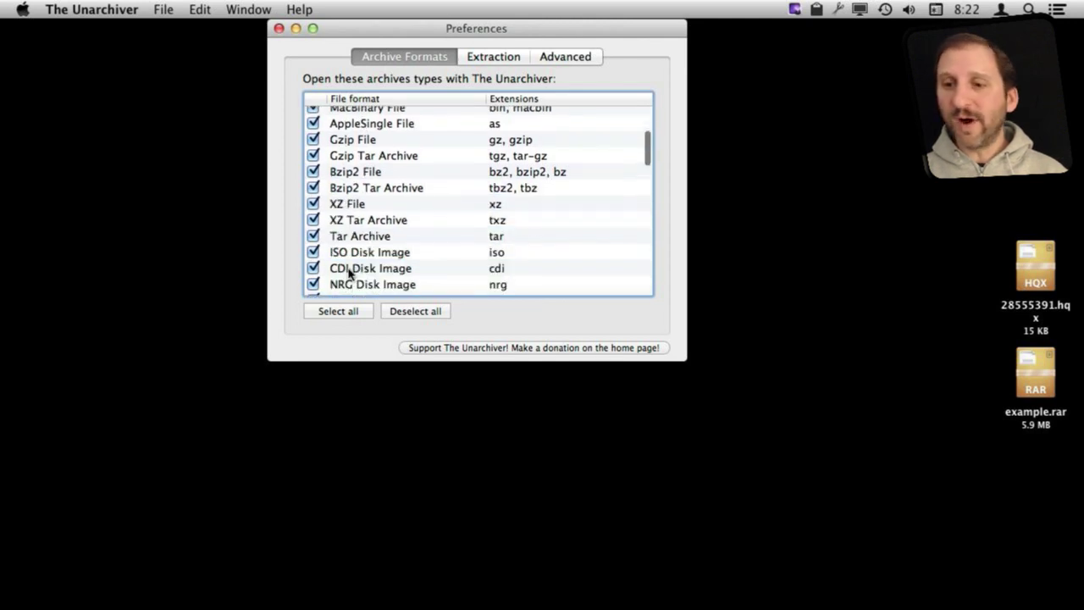
{"action": "scroll", "coordinate": [348, 272], "scroll_direction": "down", "scroll_amount": 4}
{"action": "scroll", "coordinate": [348, 271], "scroll_direction": "down", "scroll_amount": 5}
{"action": "scroll", "coordinate": [348, 272], "scroll_direction": "down", "scroll_amount": 4}
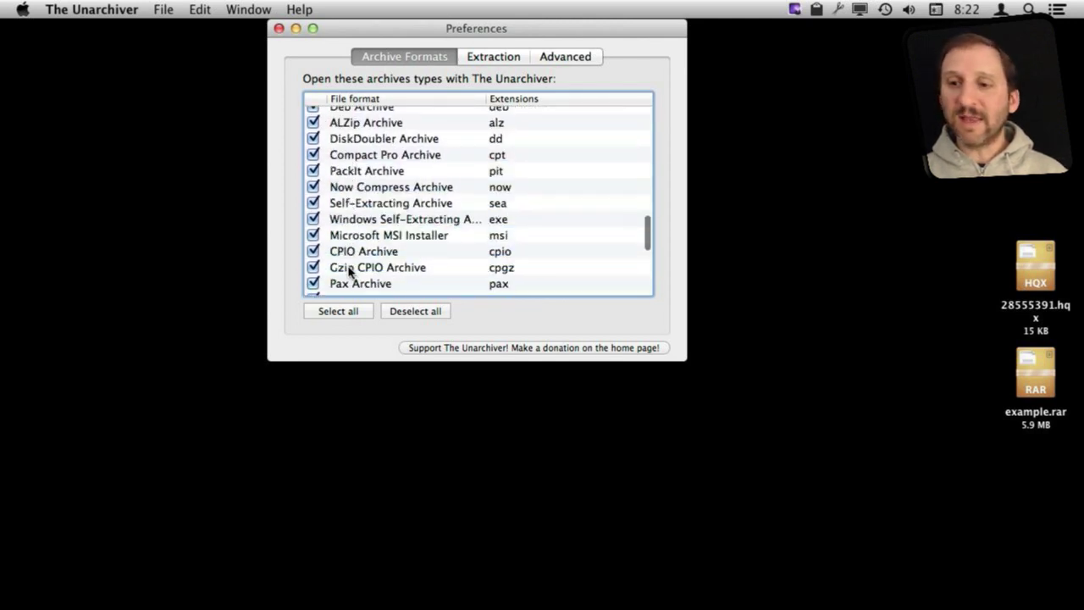
{"action": "scroll", "coordinate": [375, 221], "scroll_direction": "up", "scroll_amount": 15}
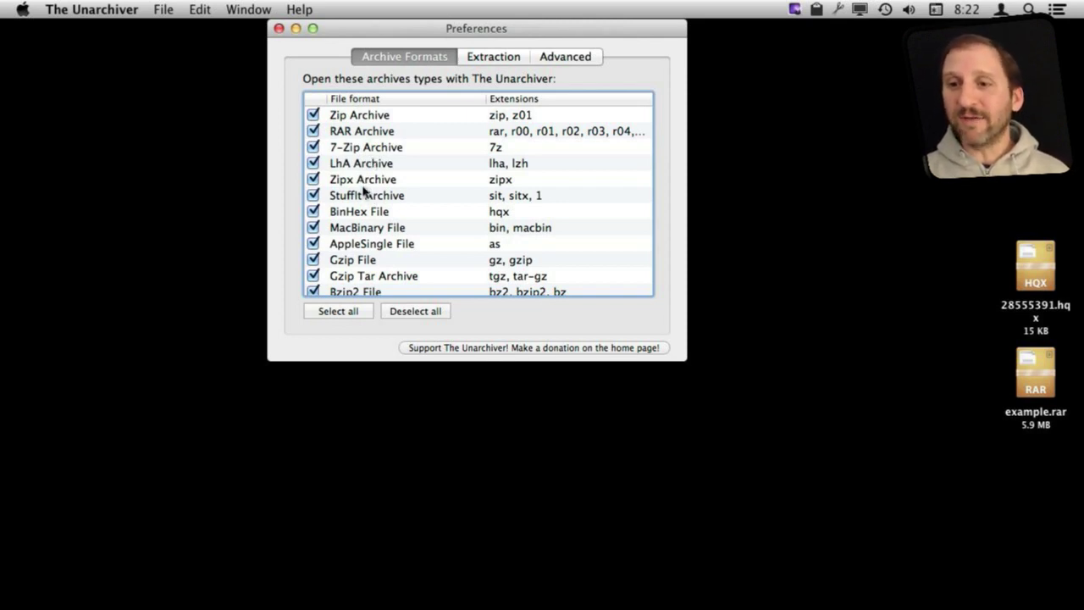
{"action": "left_click", "coordinate": [384, 136]}
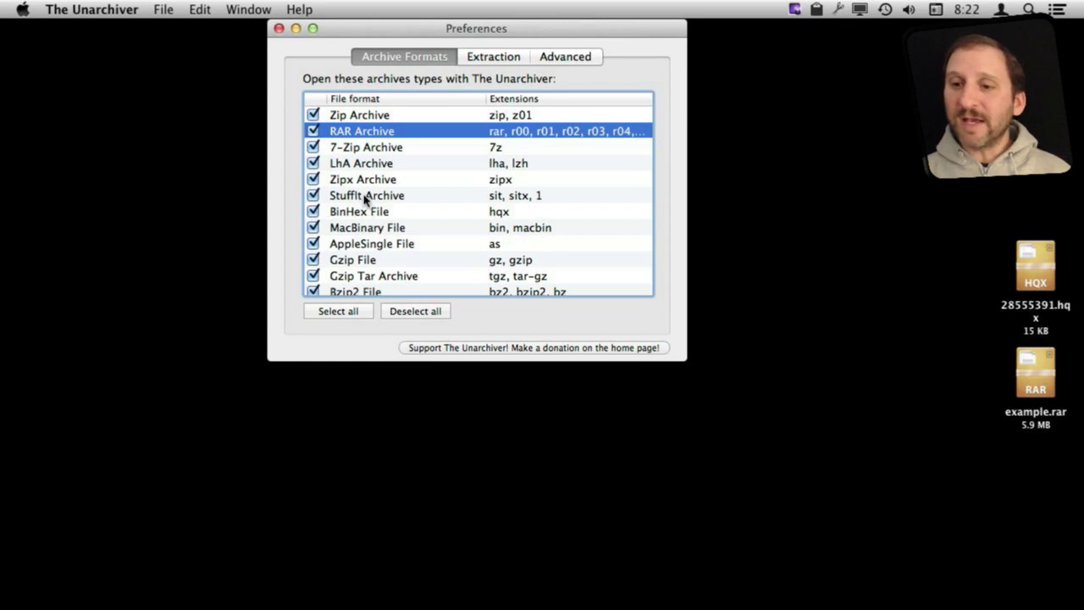
{"action": "left_click", "coordinate": [363, 198]}
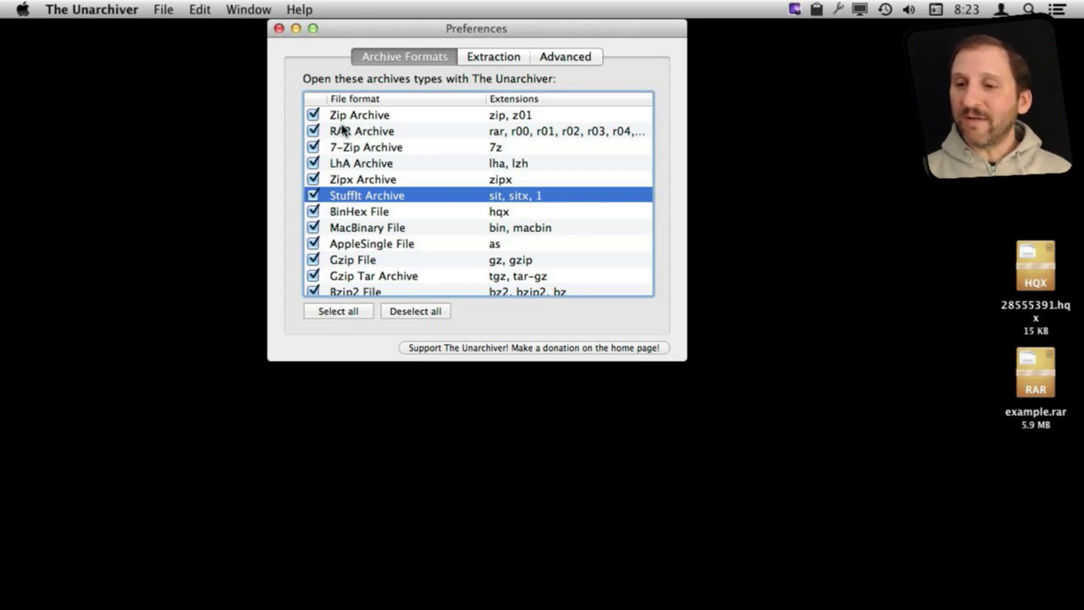
{"action": "scroll", "coordinate": [352, 258], "scroll_direction": "down", "scroll_amount": 5}
{"action": "scroll", "coordinate": [351, 257], "scroll_direction": "up", "scroll_amount": 5}
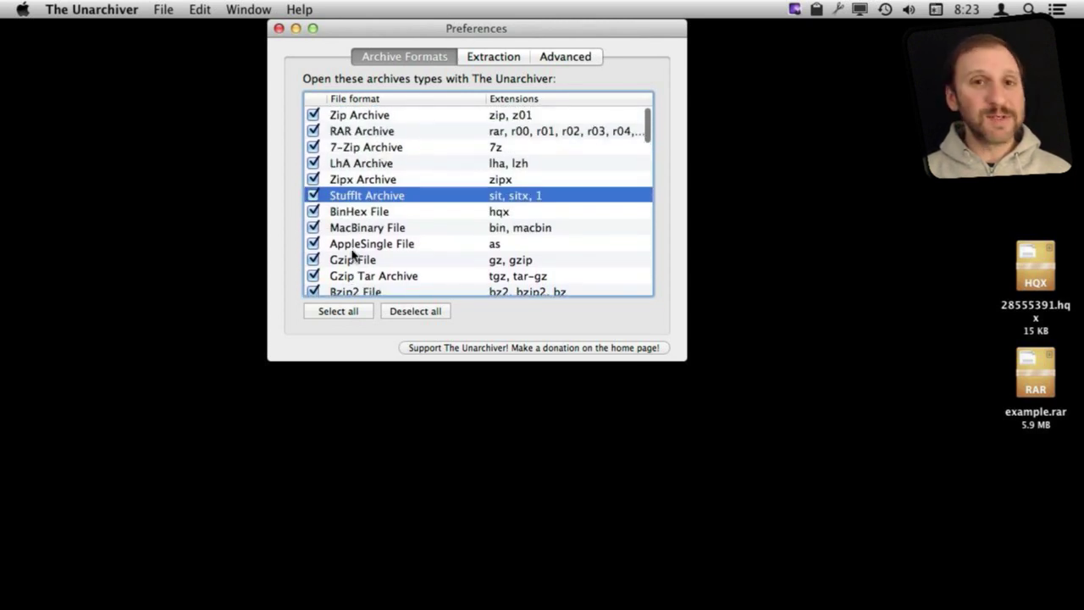
Review the Advanced encoding settings, ending on the Extraction tab's same-folder setting
{"action": "left_click", "coordinate": [483, 59]}
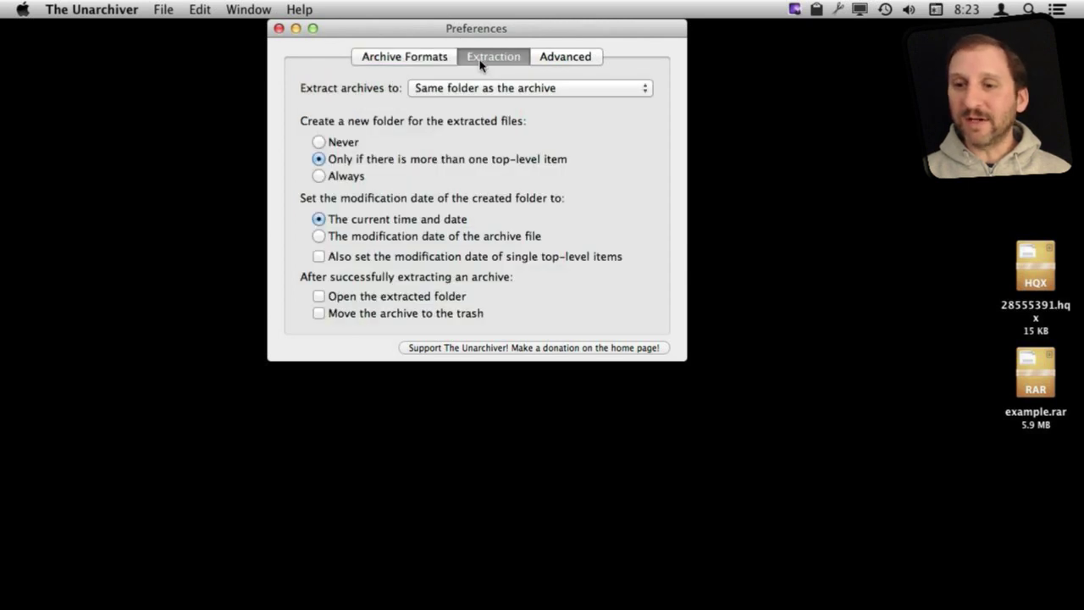
{"action": "left_click", "coordinate": [560, 54]}
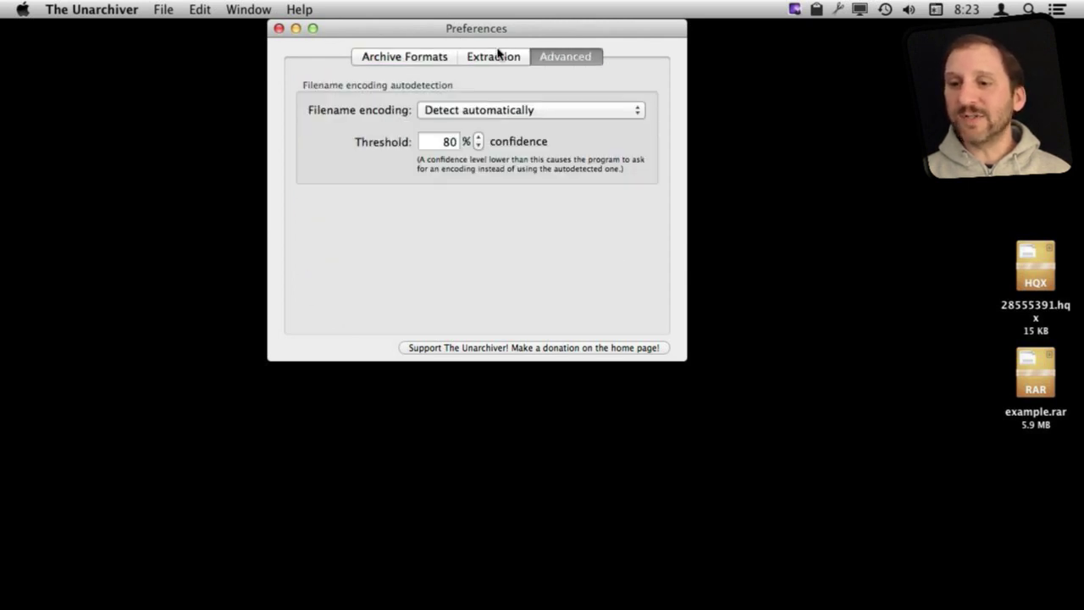
{"action": "left_click", "coordinate": [496, 55]}
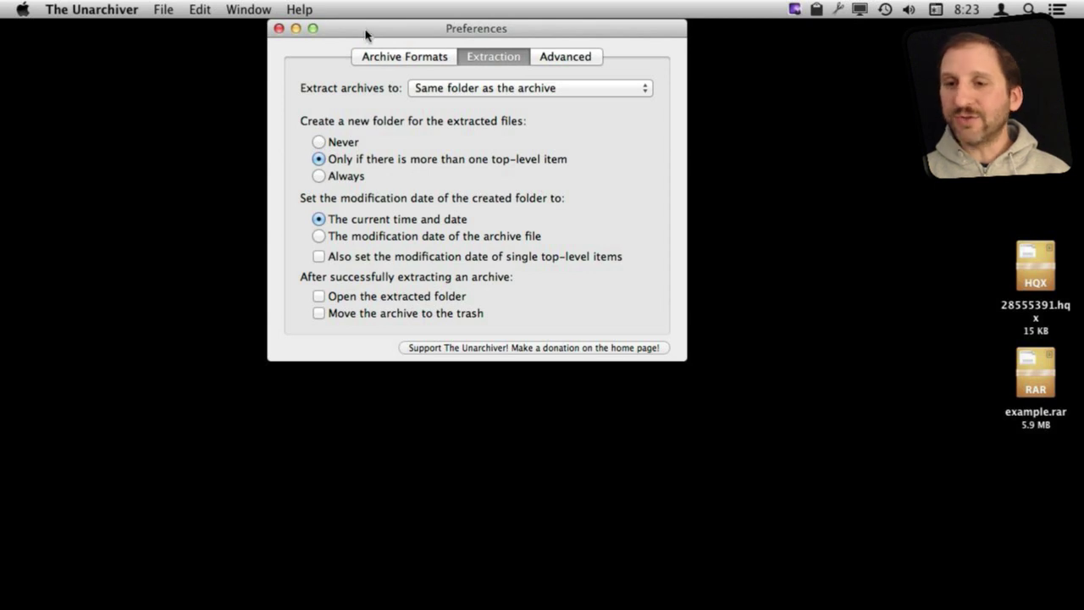
Extract 28555391.hqx into the current folder with File > Unarchive To Current Folder
{"action": "left_click", "coordinate": [110, 10]}
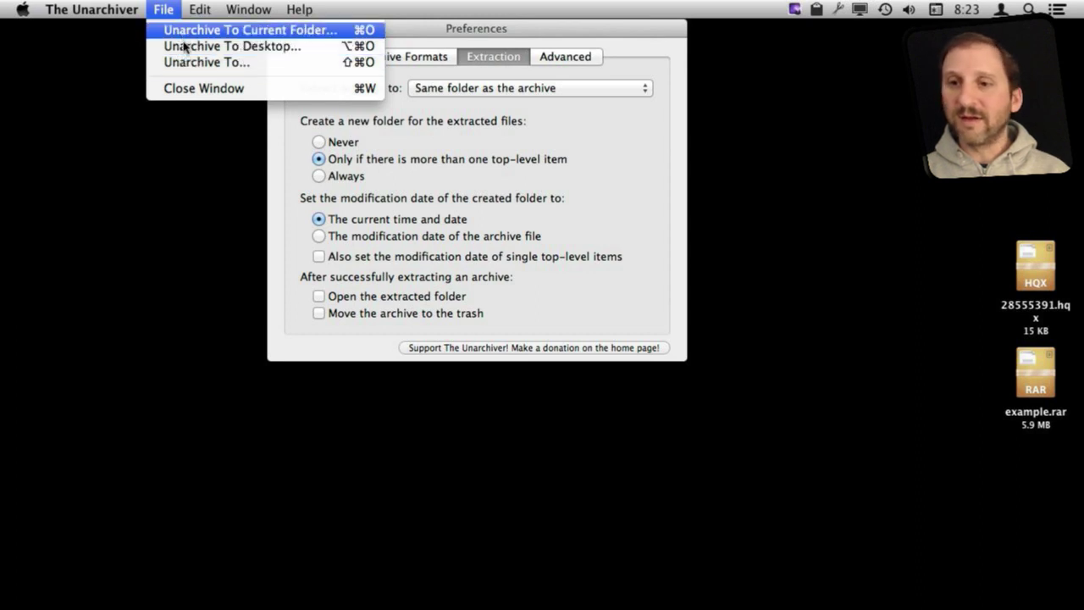
{"action": "left_click", "coordinate": [183, 32]}
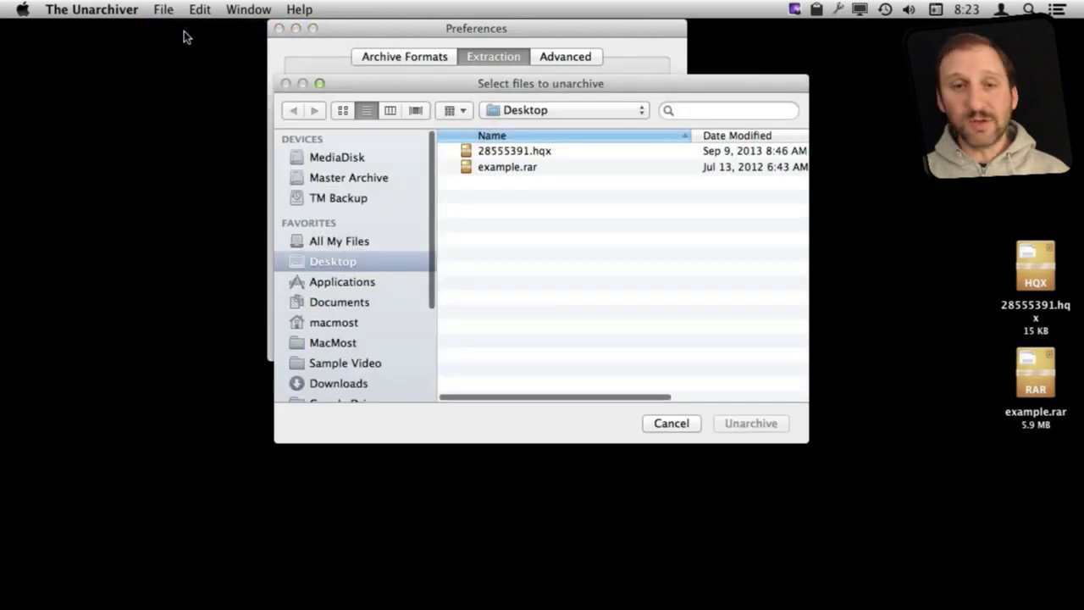
{"action": "left_click", "coordinate": [498, 154]}
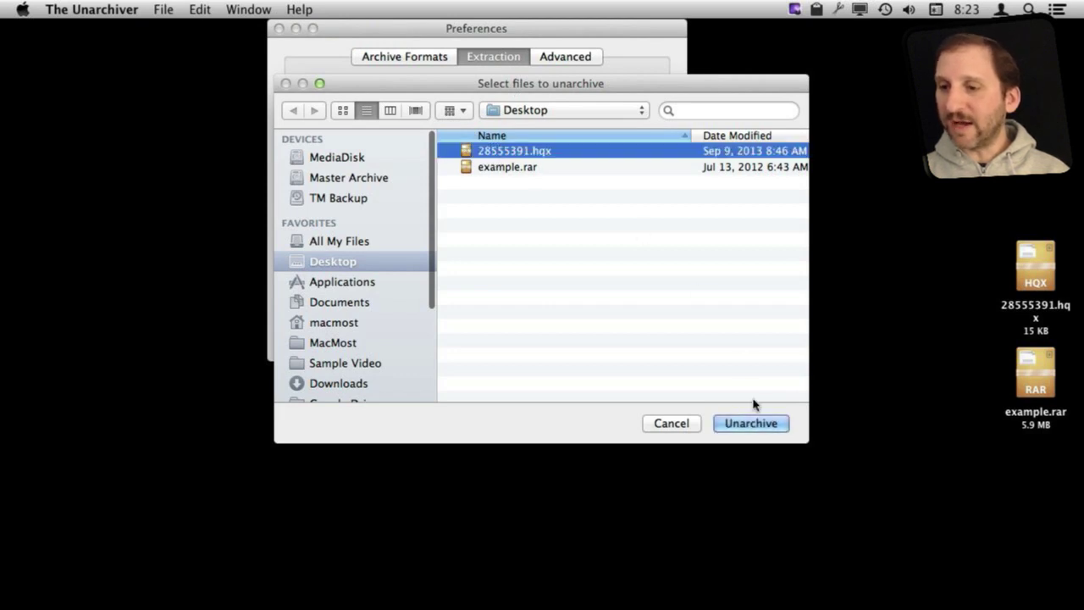
{"action": "left_click", "coordinate": [761, 428]}
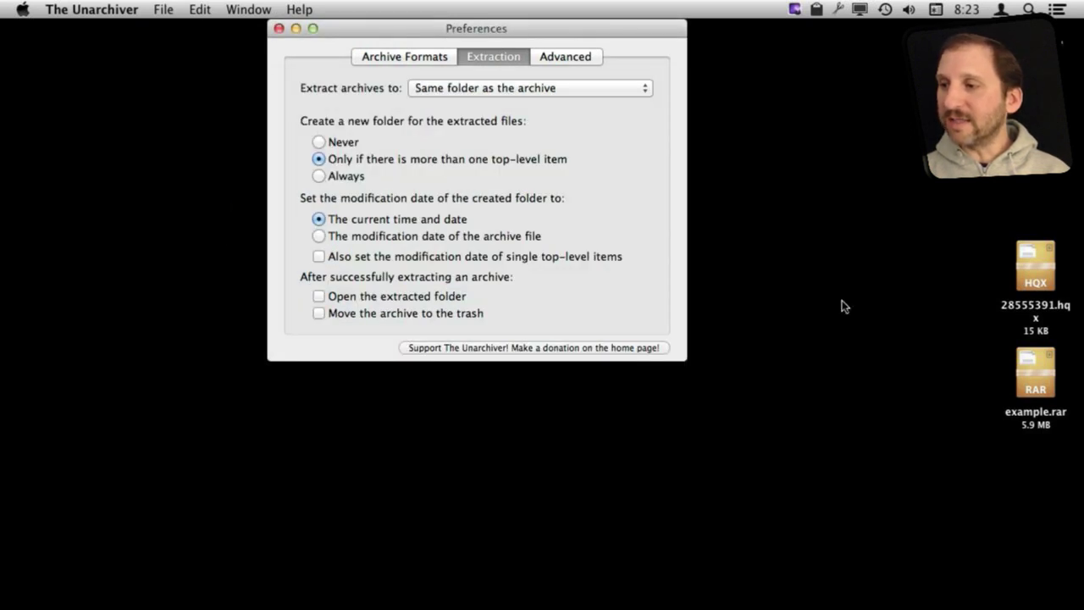
Inspect the extracted JI-Dozing folder, then move it to the Trash
{"action": "left_click_drag", "start_coordinate": [932, 285], "coordinate": [875, 397]}
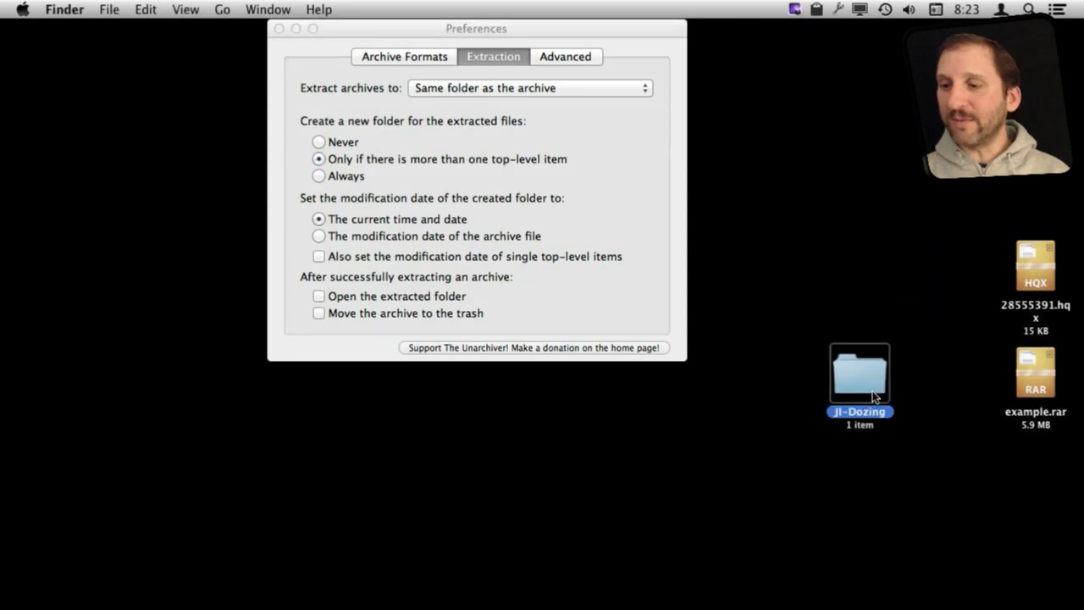
{"action": "double_click", "coordinate": [868, 388]}
{"action": "key", "text": "super+w"}
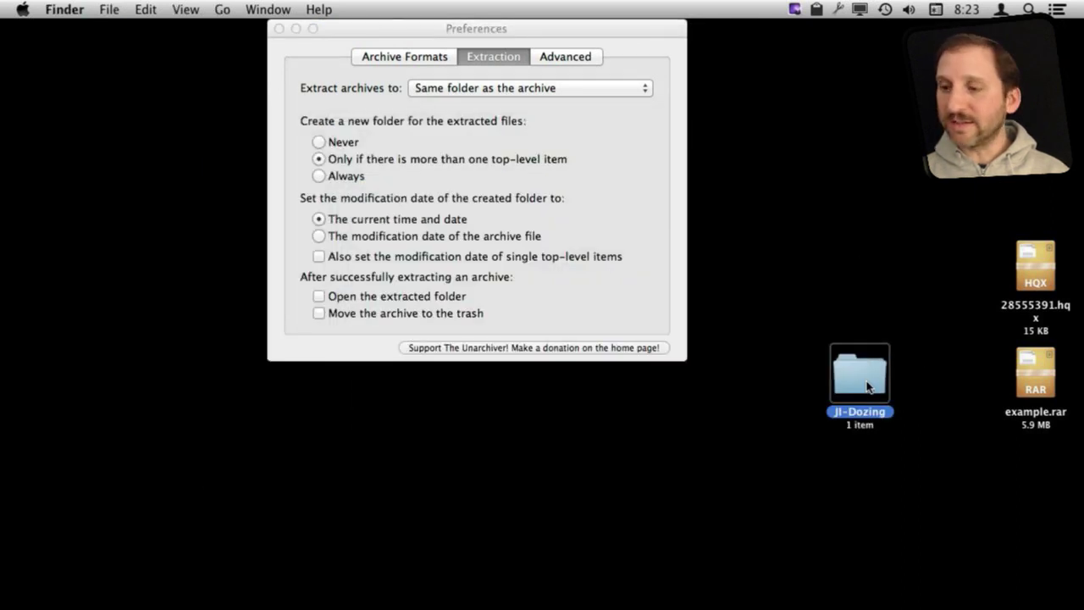
{"action": "left_click_drag", "start_coordinate": [805, 333], "coordinate": [871, 431]}
{"action": "key", "text": "super+BackSpace"}
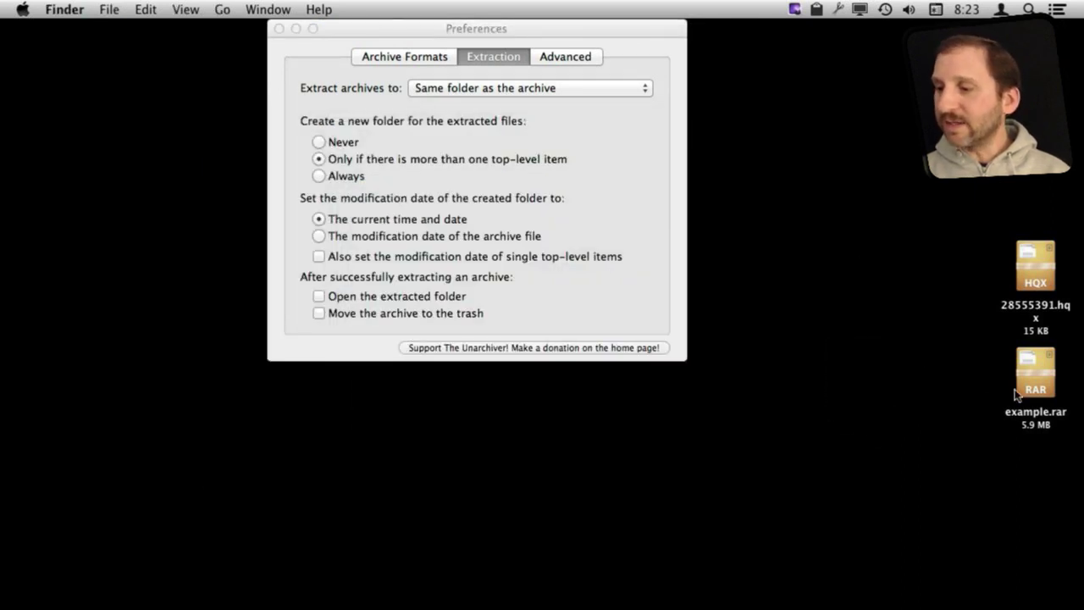
Extract example.rar into the current folder and select the resulting PDF
{"action": "left_click", "coordinate": [559, 251]}
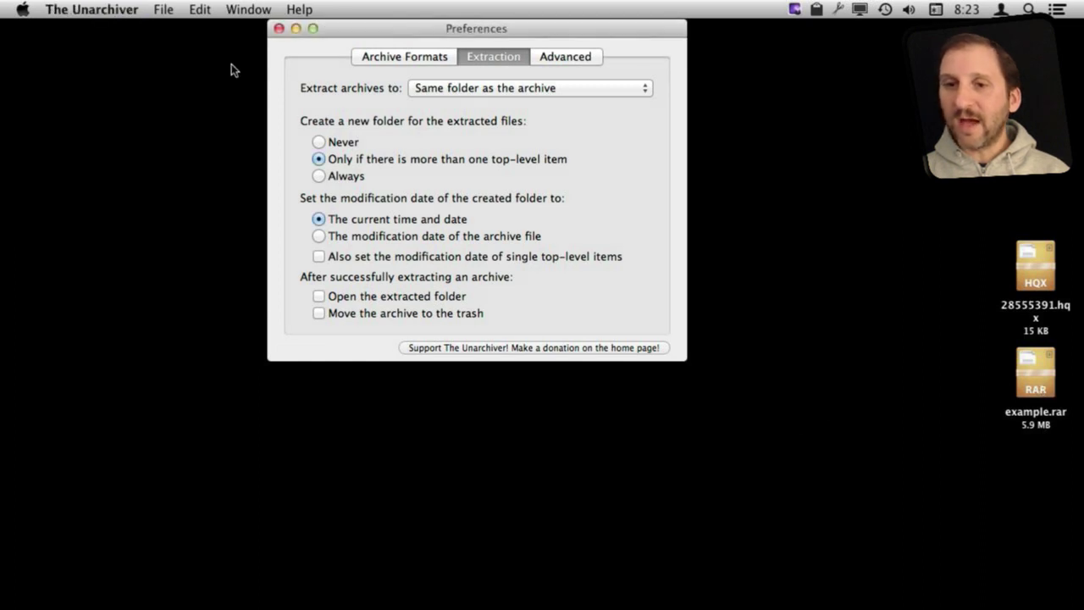
{"action": "left_click", "coordinate": [163, 9]}
{"action": "left_click", "coordinate": [220, 29]}
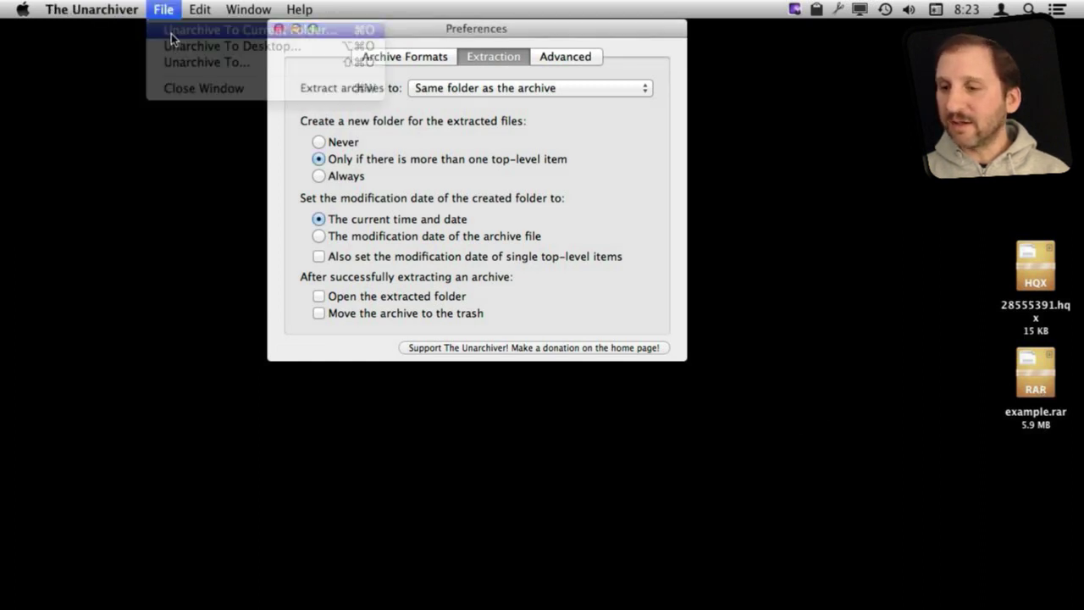
{"action": "left_click", "coordinate": [513, 166]}
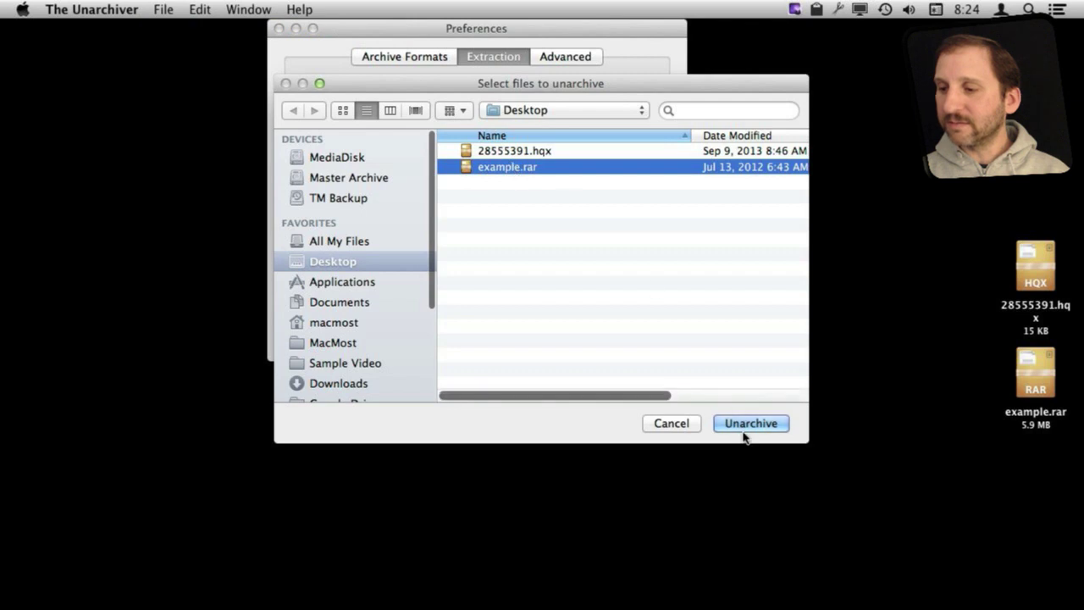
{"action": "left_click", "coordinate": [747, 426]}
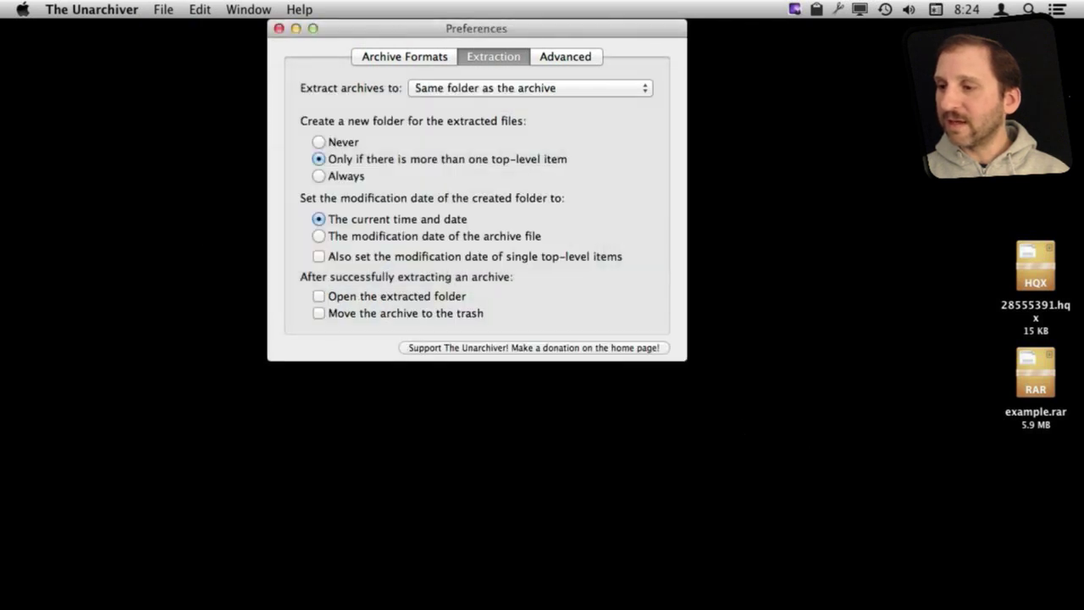
{"action": "left_click", "coordinate": [858, 288]}
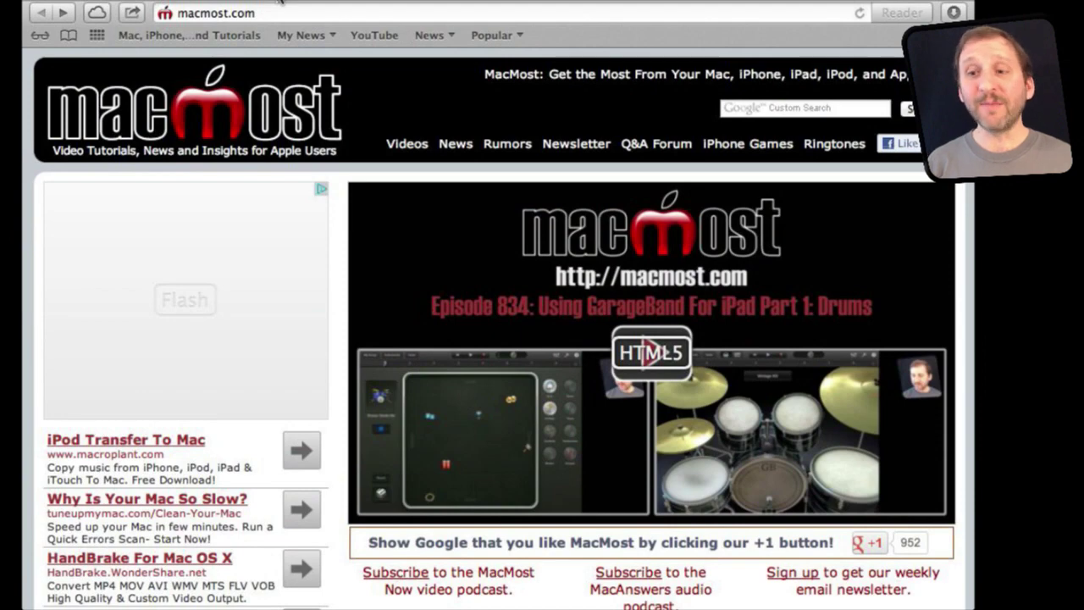
Open the '18 Google Search Tricks' post from macmost.com and scroll down to its video
{"action": "scroll", "coordinate": [468, 346], "scroll_direction": "down", "scroll_amount": 2}
{"action": "scroll", "coordinate": [468, 346], "scroll_direction": "down", "scroll_amount": 9}
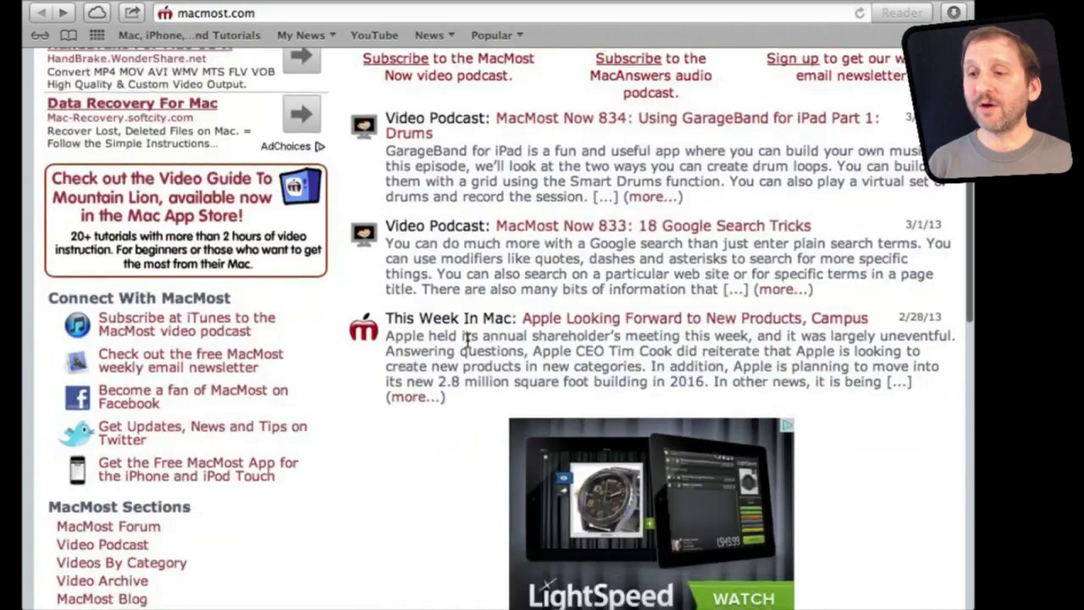
{"action": "left_click", "coordinate": [546, 238]}
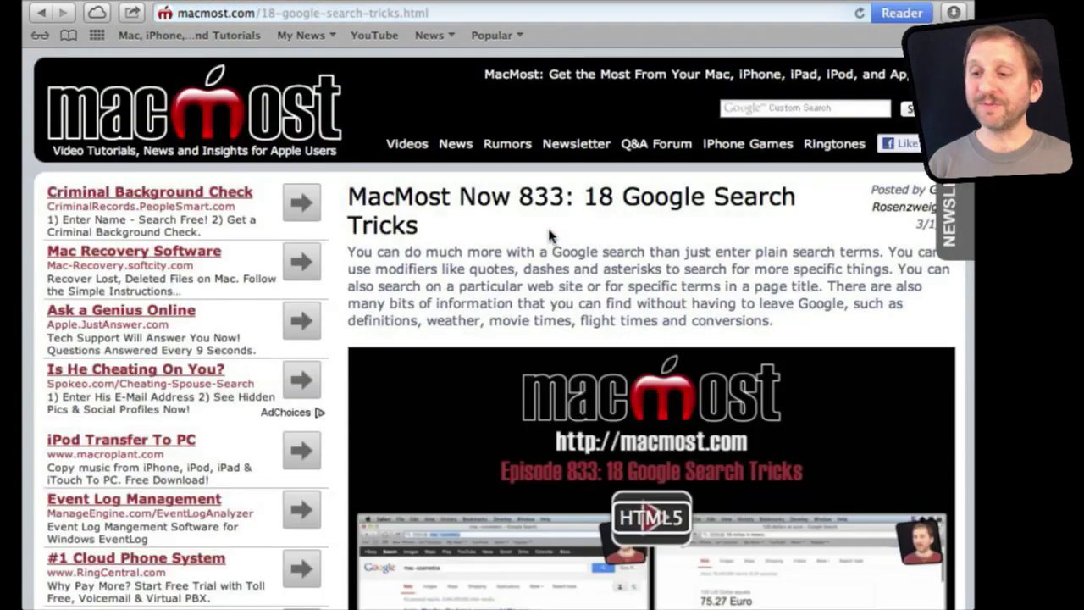
{"action": "scroll", "coordinate": [542, 326], "scroll_direction": "down", "scroll_amount": 7}
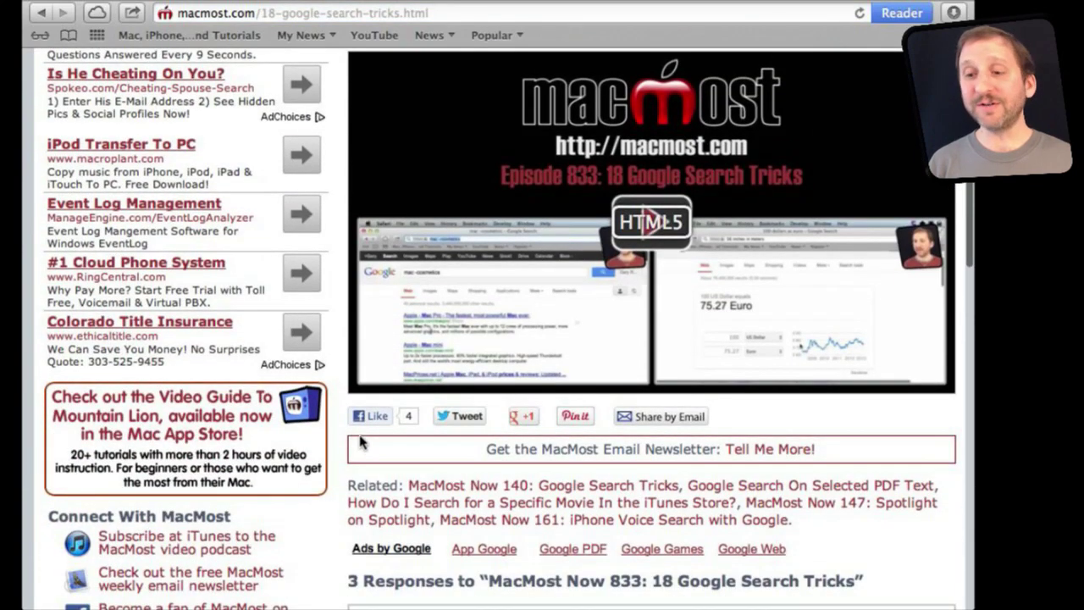